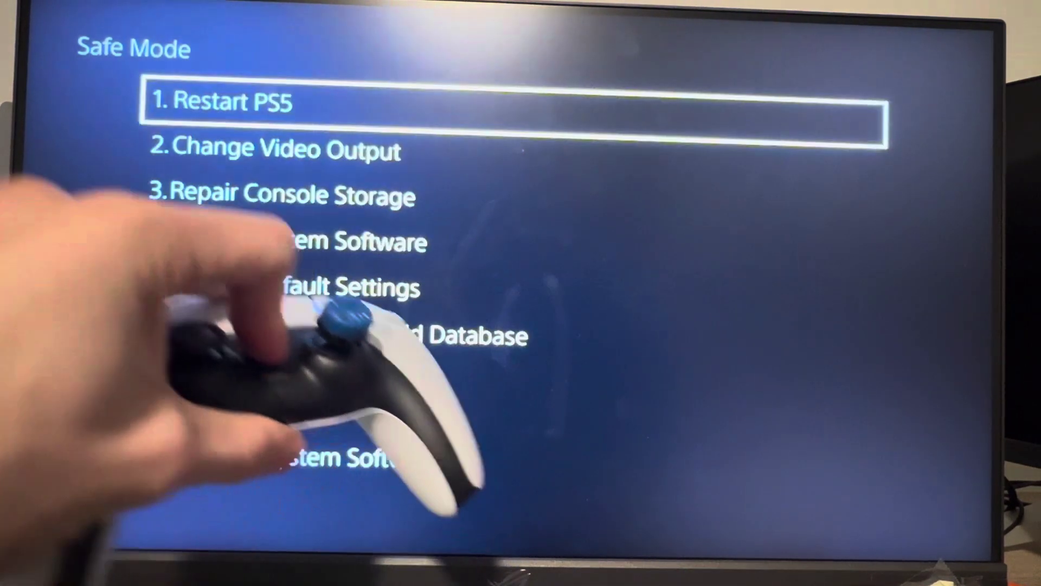
key("Down")
key("Up")
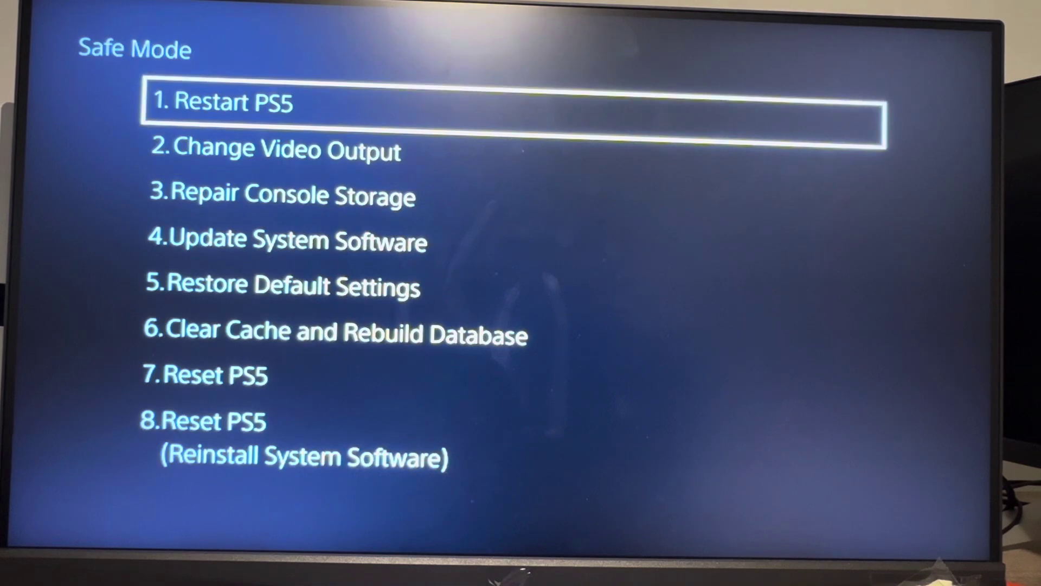
key("Down")
key("Return")
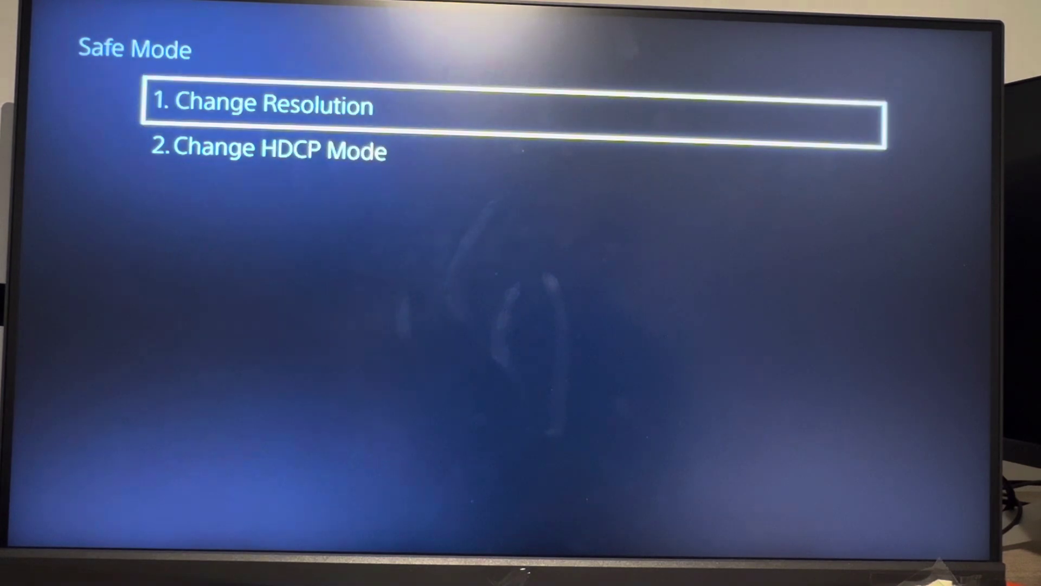
key("Escape")
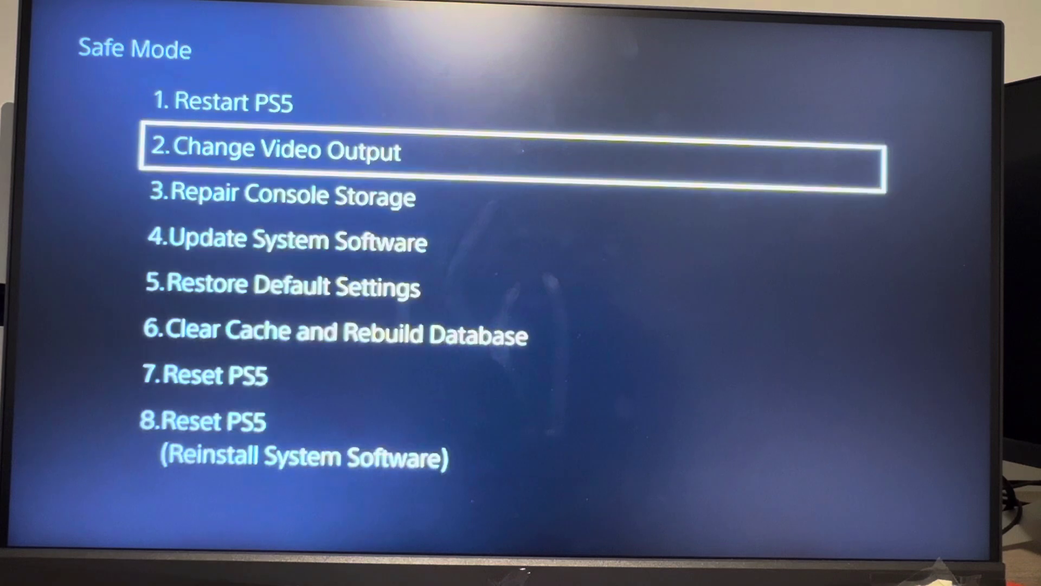
key("Up")
key("Down")
key("Down")
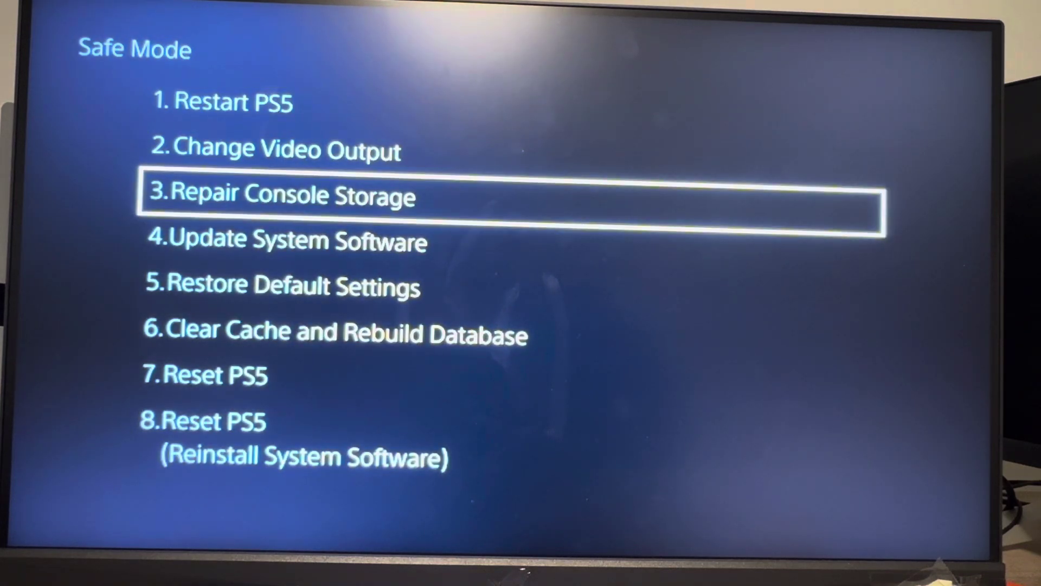
key("Down")
key("Up")
key("Down")
key("Return")
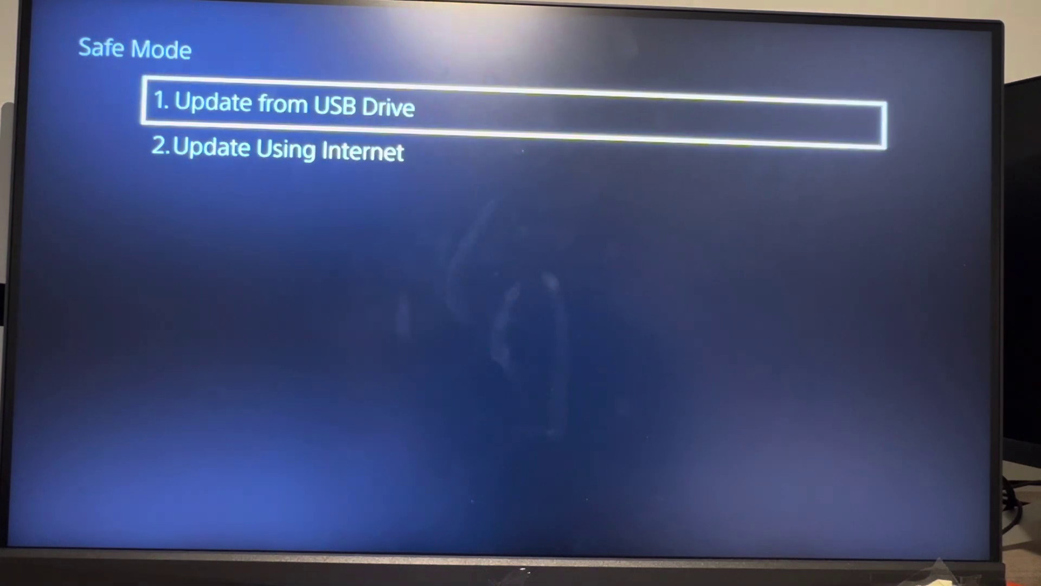
key("Down")
key("Up")
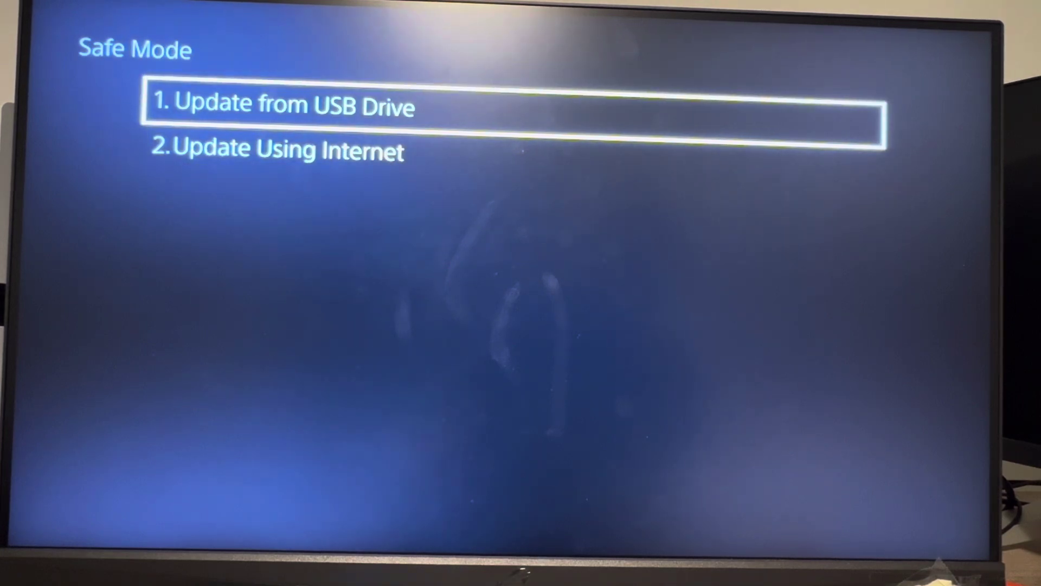
key("Escape")
key("Up")
key("Up")
key("Down")
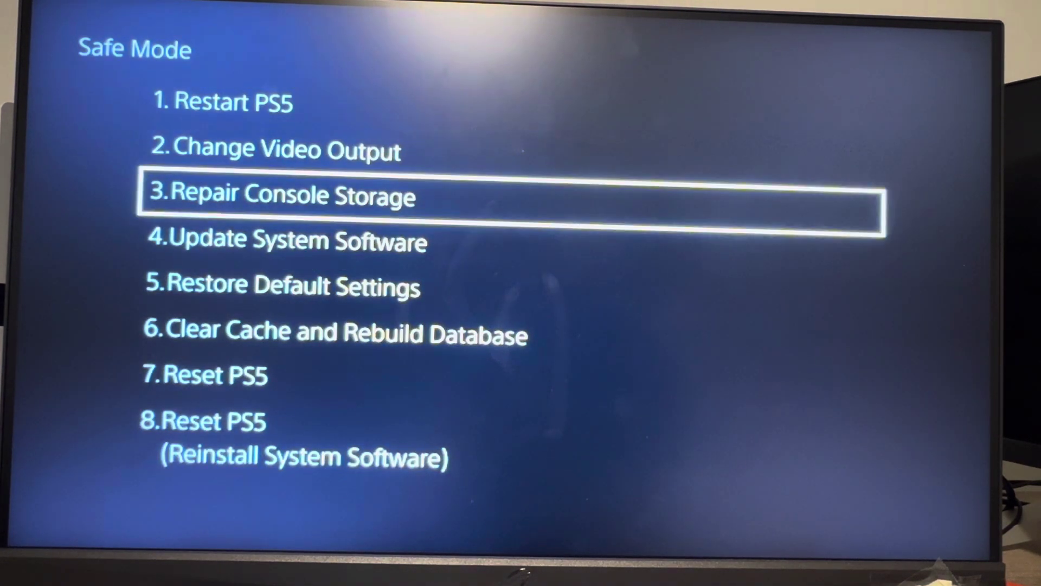
key("Down")
key("Down")
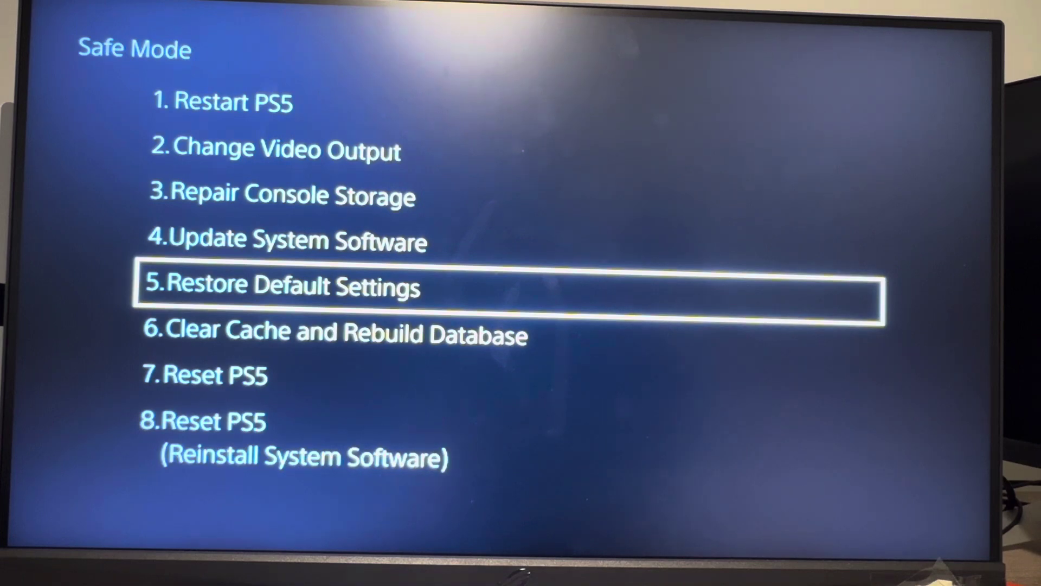
key("Down")
key("Return")
key("Up")
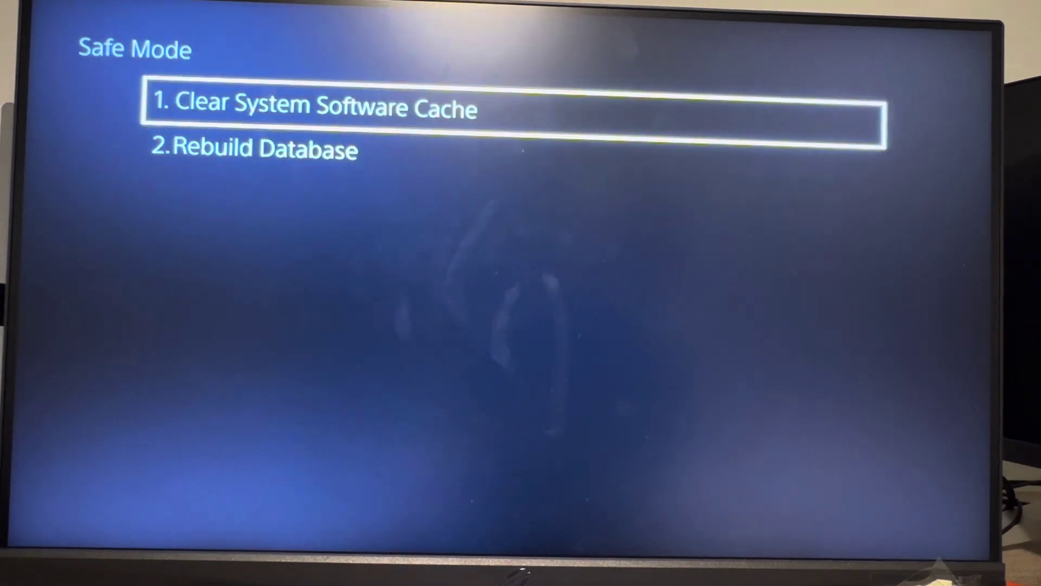
key("Down")
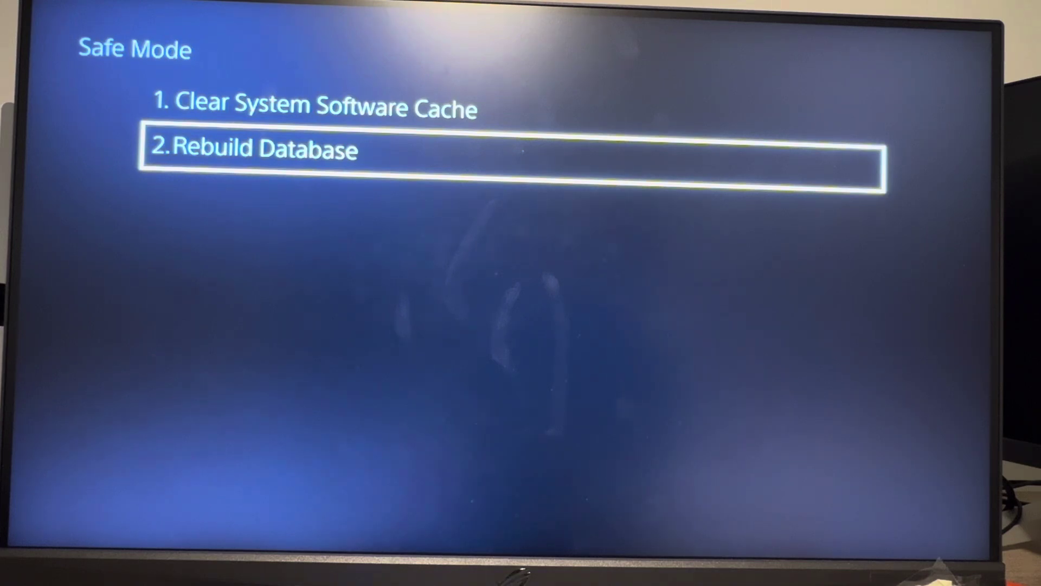
key("Escape")
key("Up")
key("Up")
key("Up")
key("Up")
key("Down")
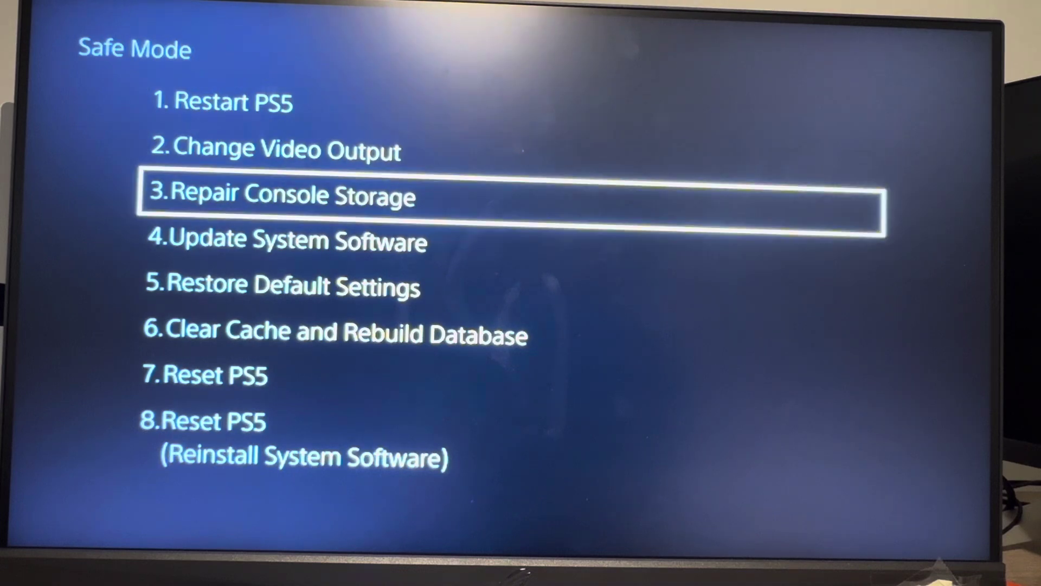
key("Down")
key("Down")
key("Down")
key("Up")
key("Up")
key("Up")
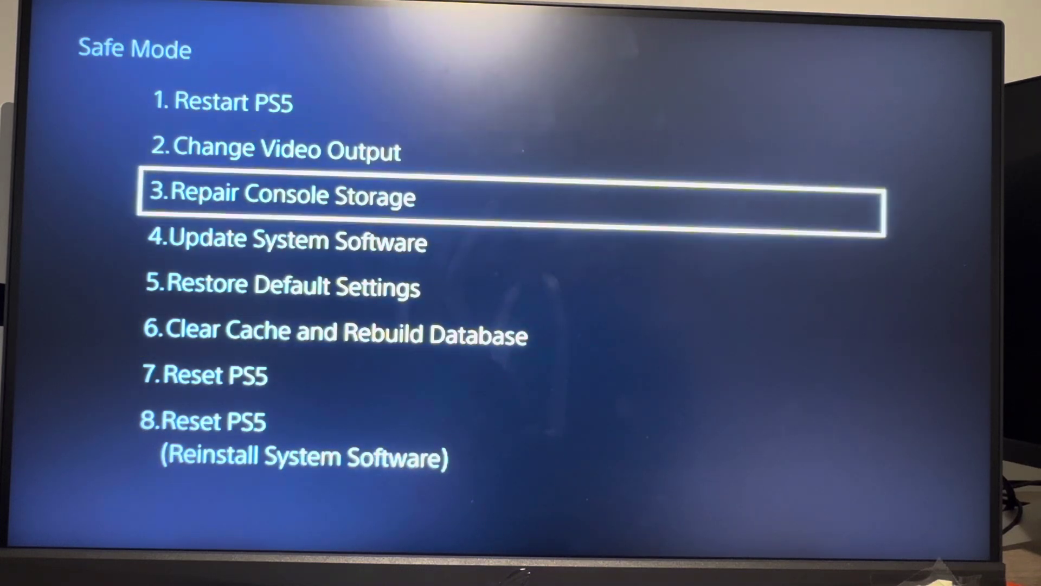
key("Down")
key("Down")
key("Down")
key("Down")
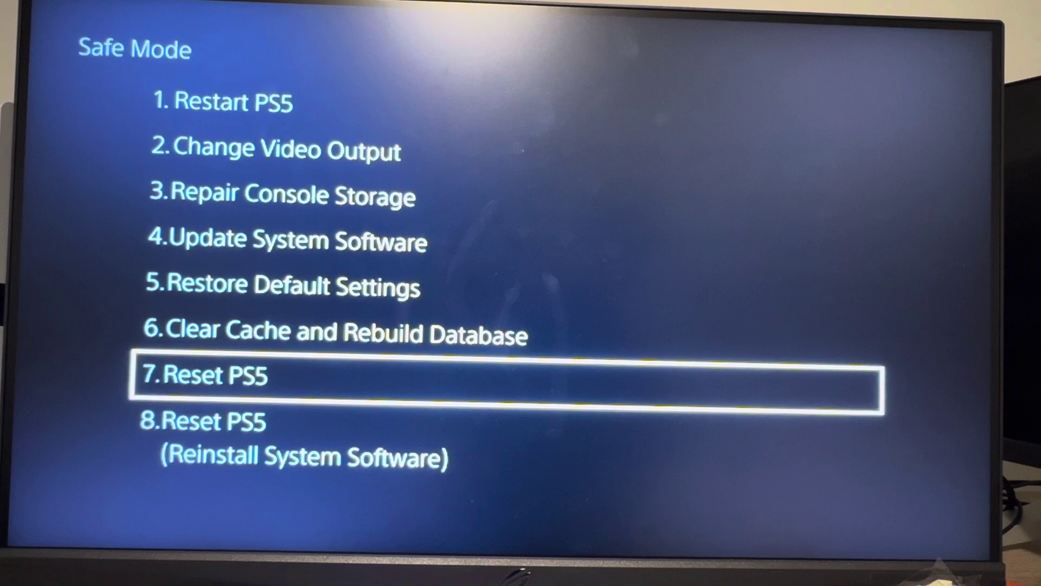
key("Up")
key("Return")
key("Up")
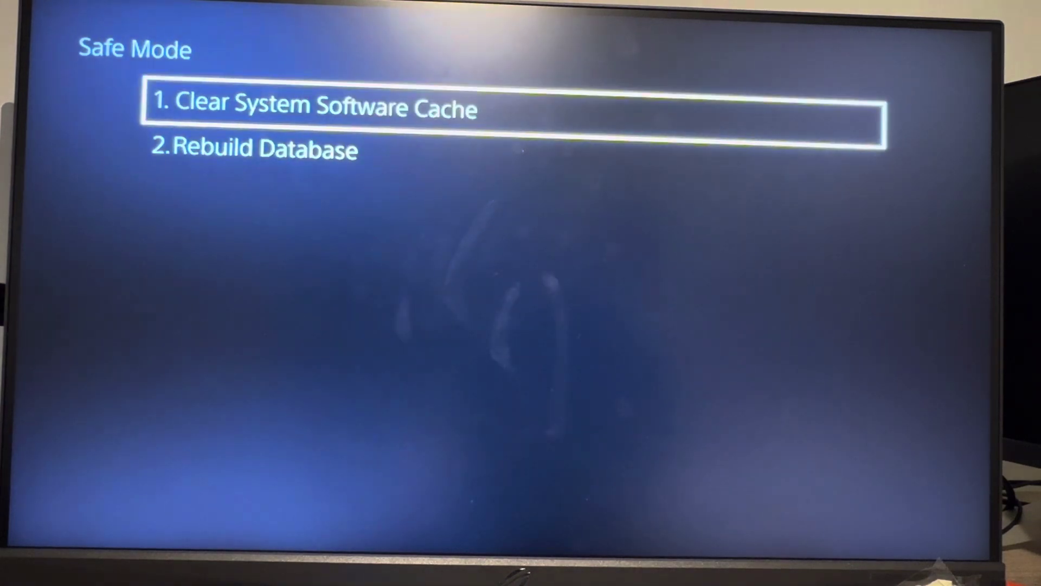
key("Escape")
key("Up")
key("Up")
key("Up")
key("Up")
key("Up")
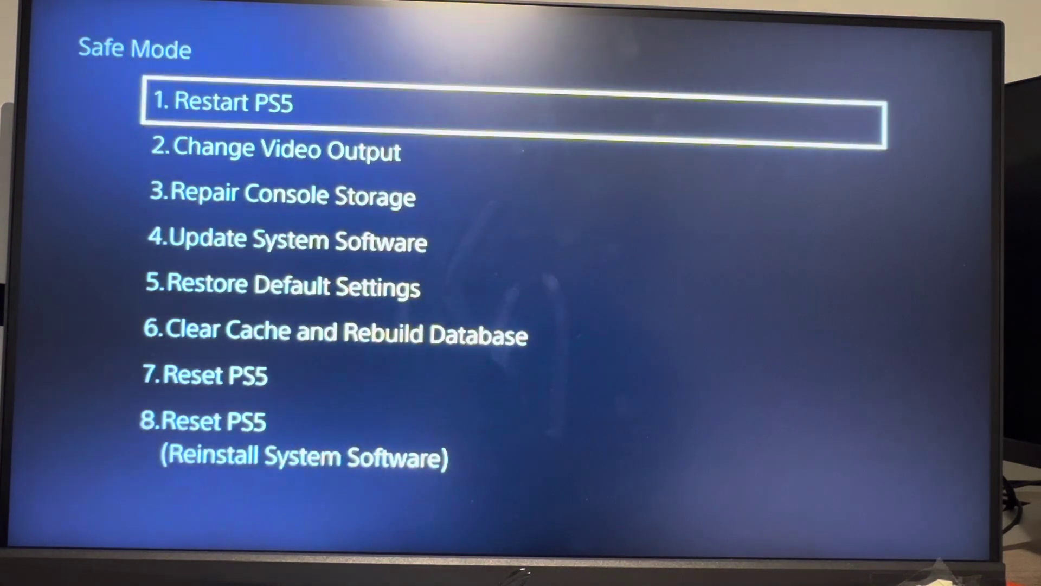